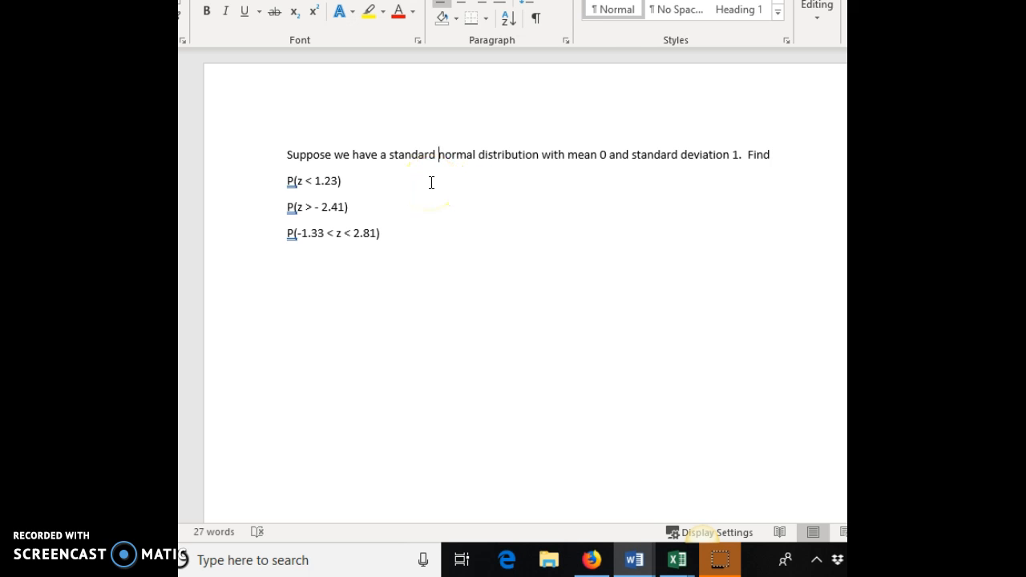
Step: Switch from the Word problem document to the blank Book1 workbook in Excel
mouse_move(680, 567)
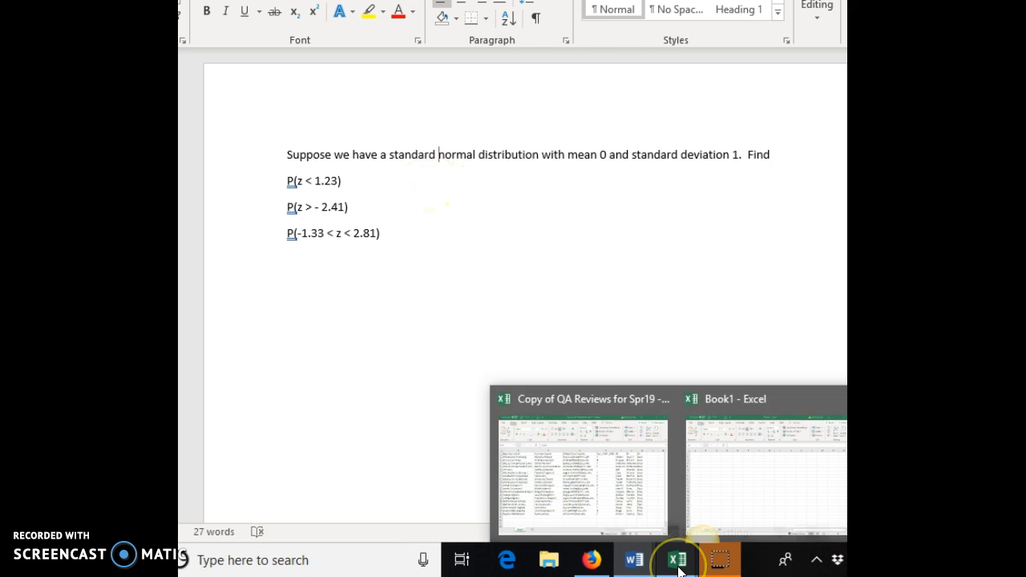
click(795, 448)
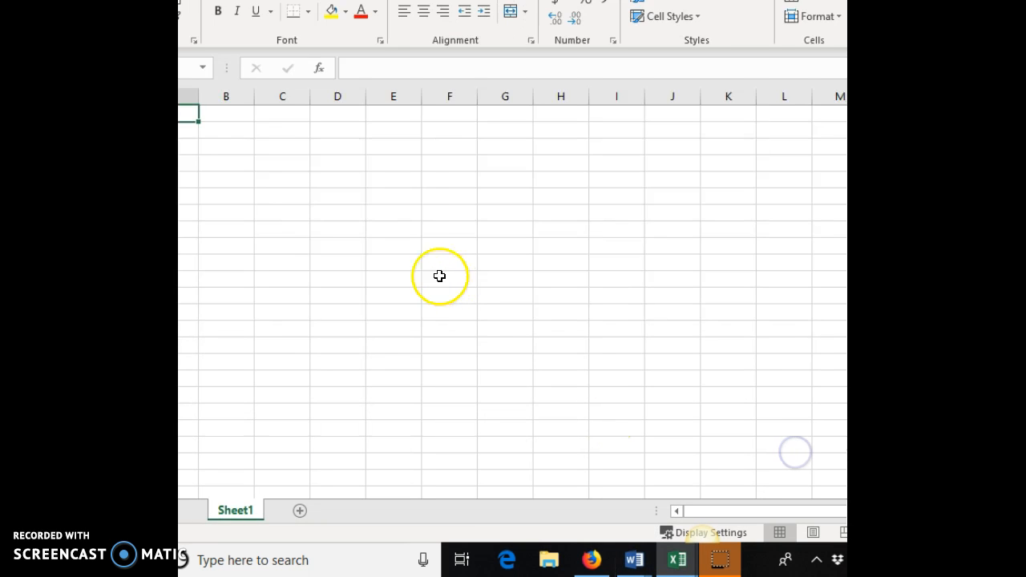
click(635, 567)
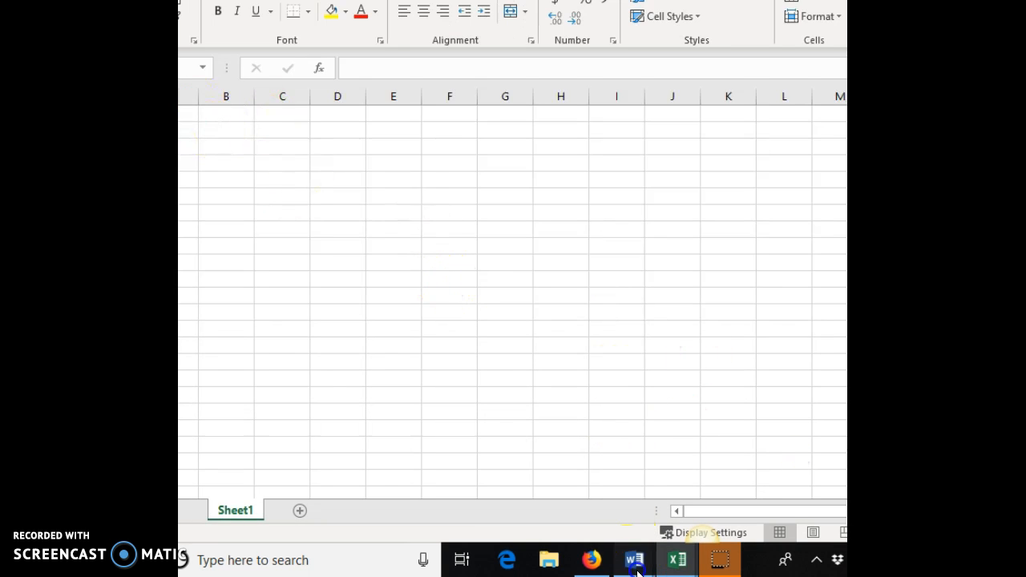
click(810, 489)
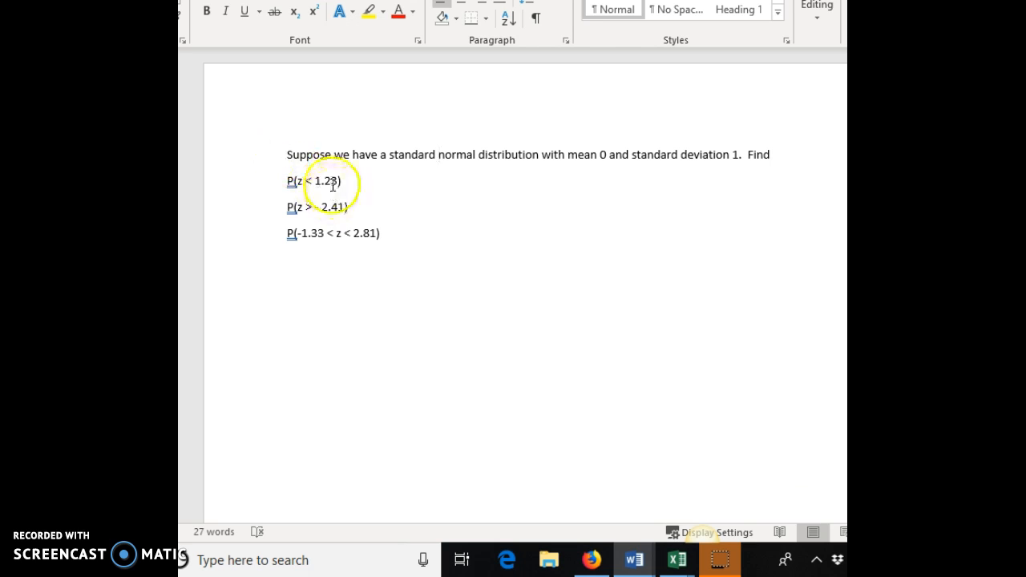
click(678, 558)
click(781, 512)
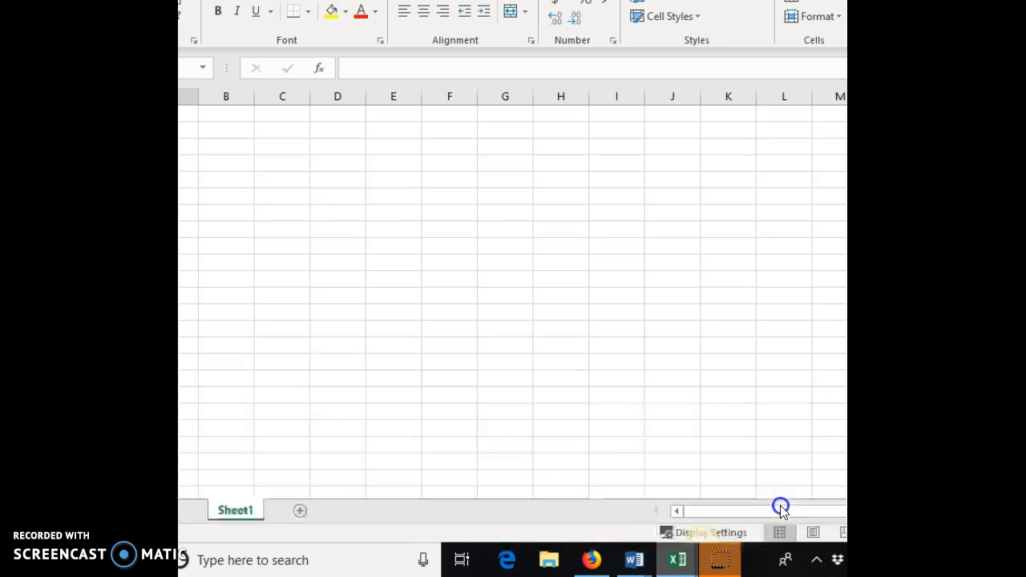
Step: Start a NORM.S.DIST formula in a cell of column C
click(294, 132)
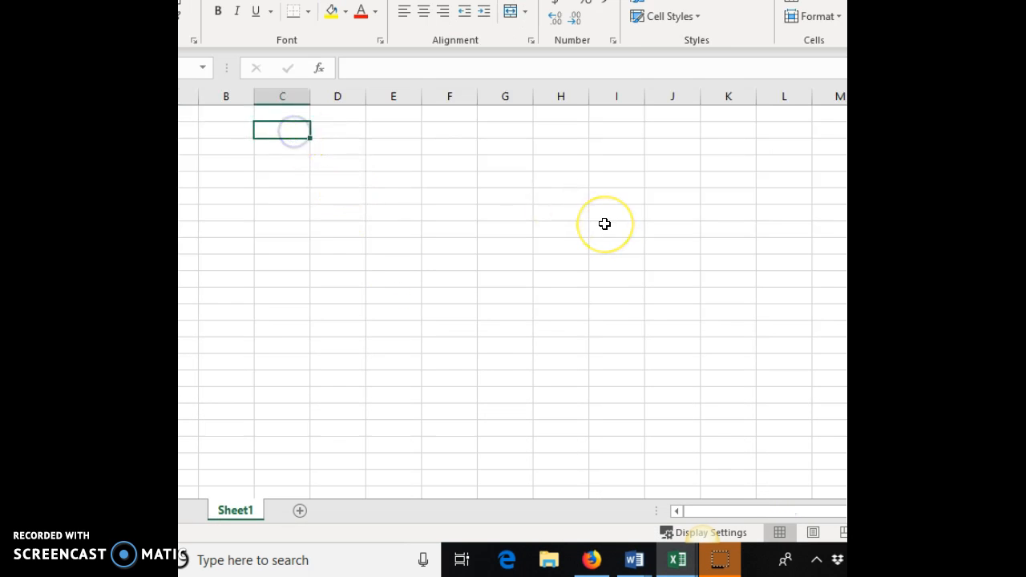
text(=)
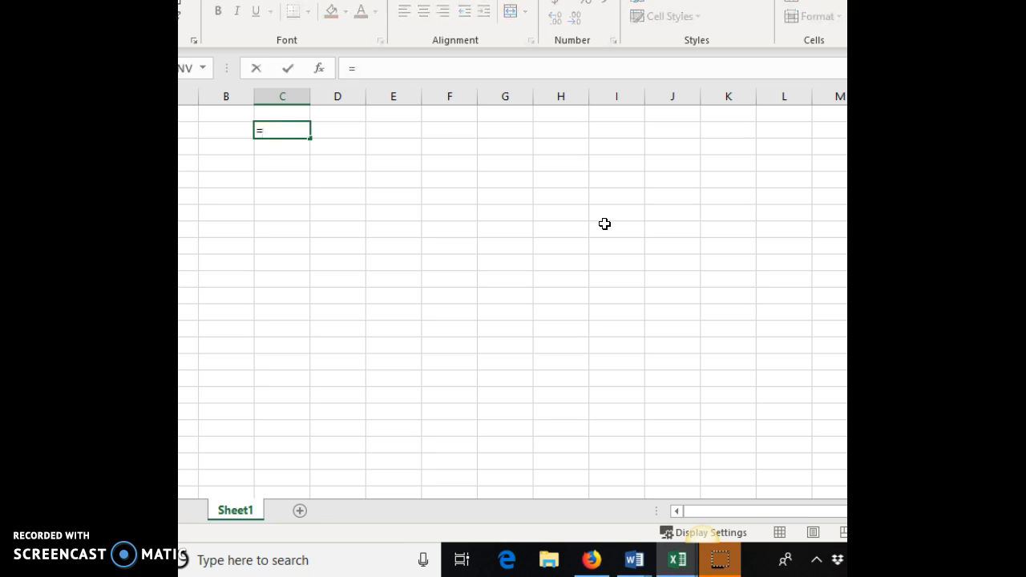
text(nor)
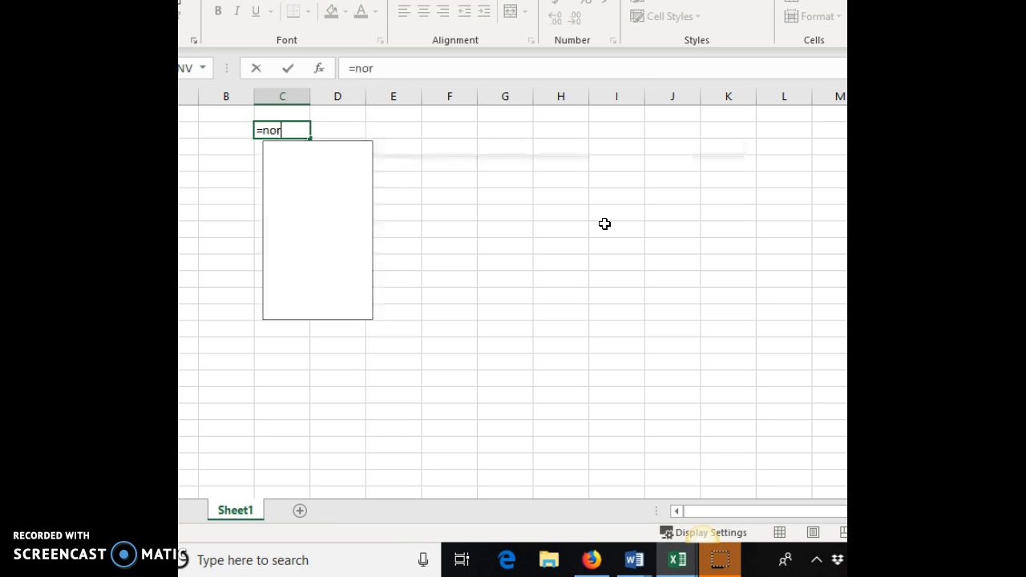
text(m.)
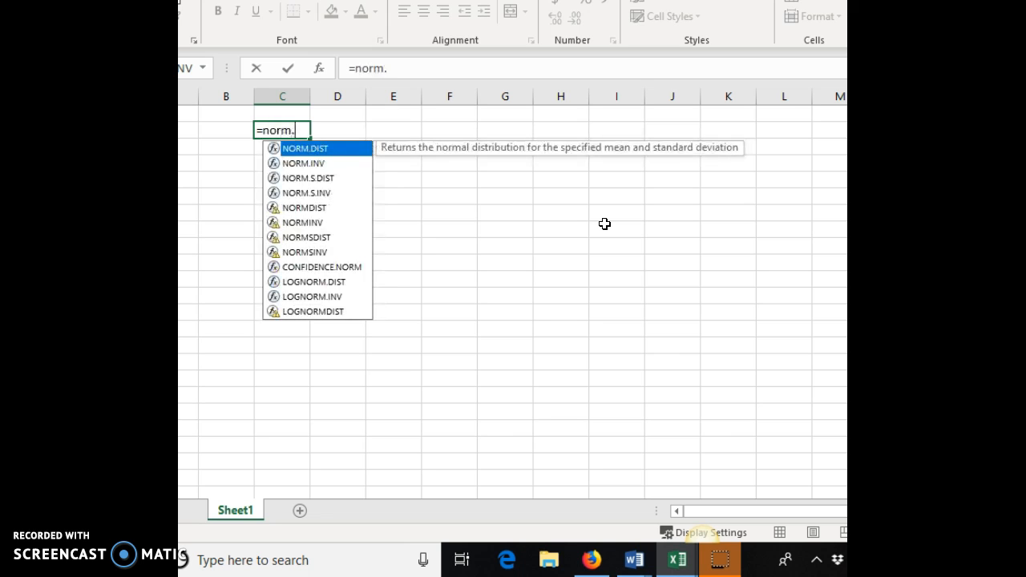
text(s.dist()
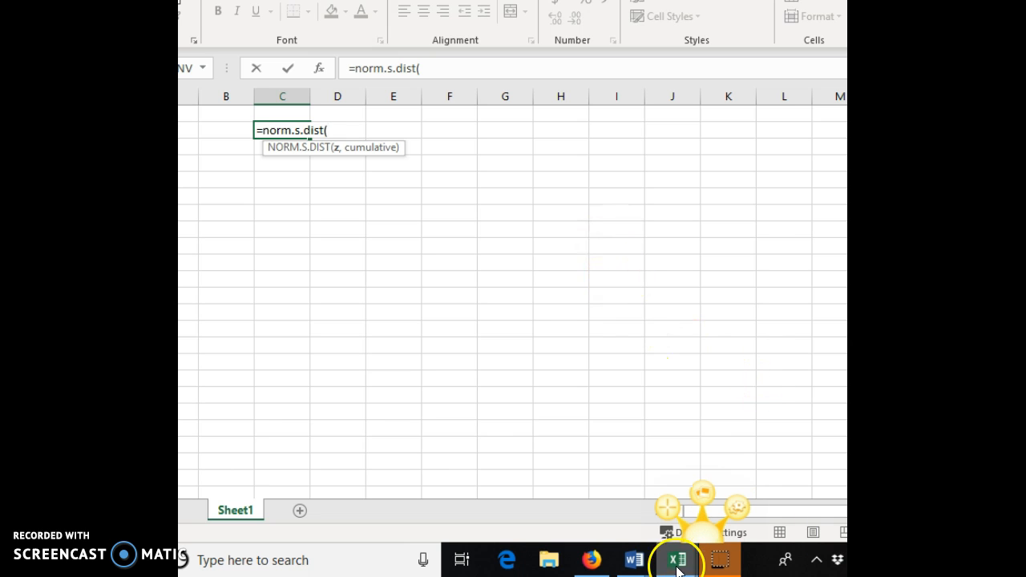
Step: Check the first probability question in the Word document, then return to the Excel workbook
click(645, 562)
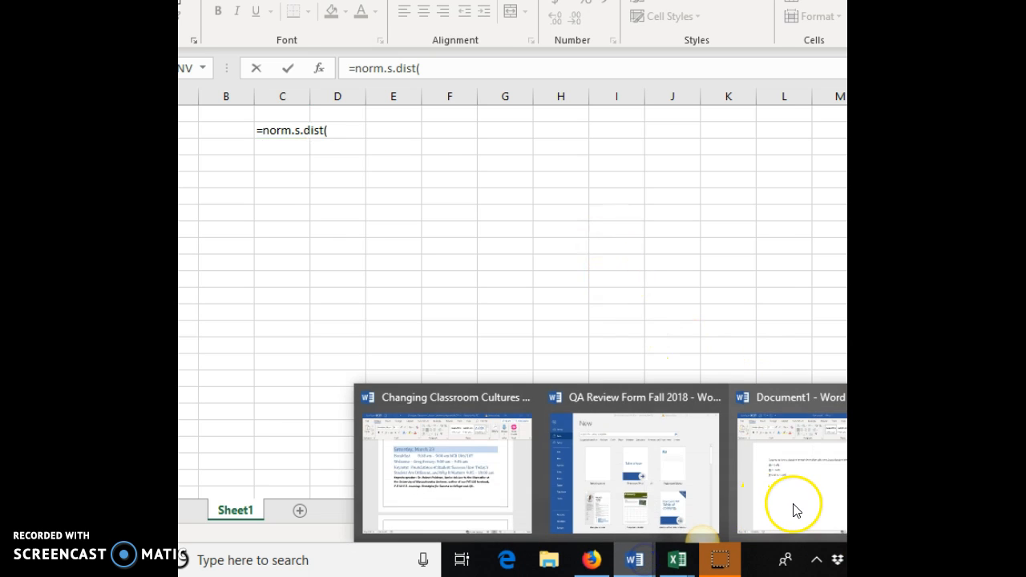
click(794, 505)
click(677, 560)
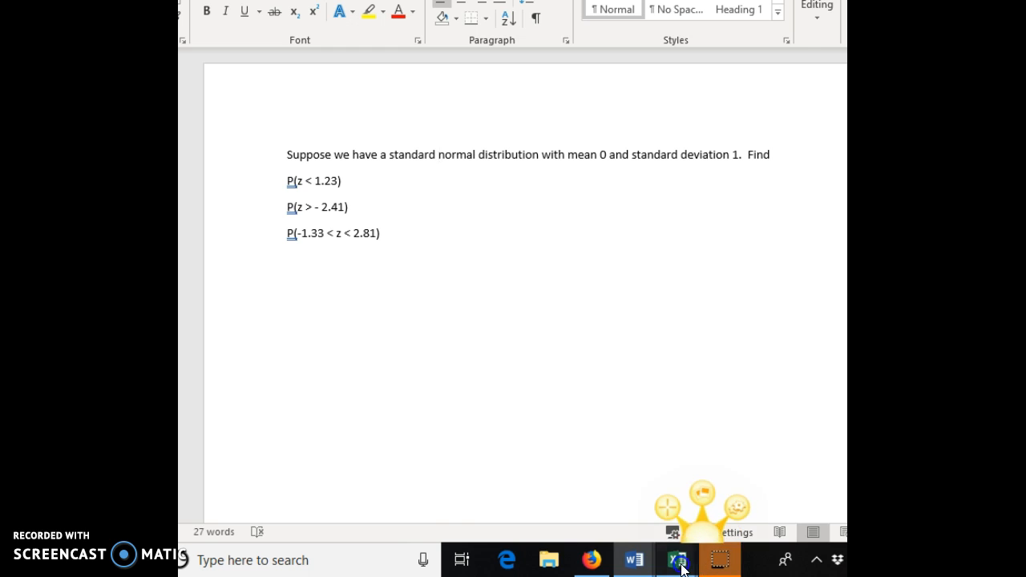
click(775, 525)
Step: Complete and enter the formula =norm.s.dist(1.23, true) for P(z < 1.23)
text(1.23, )
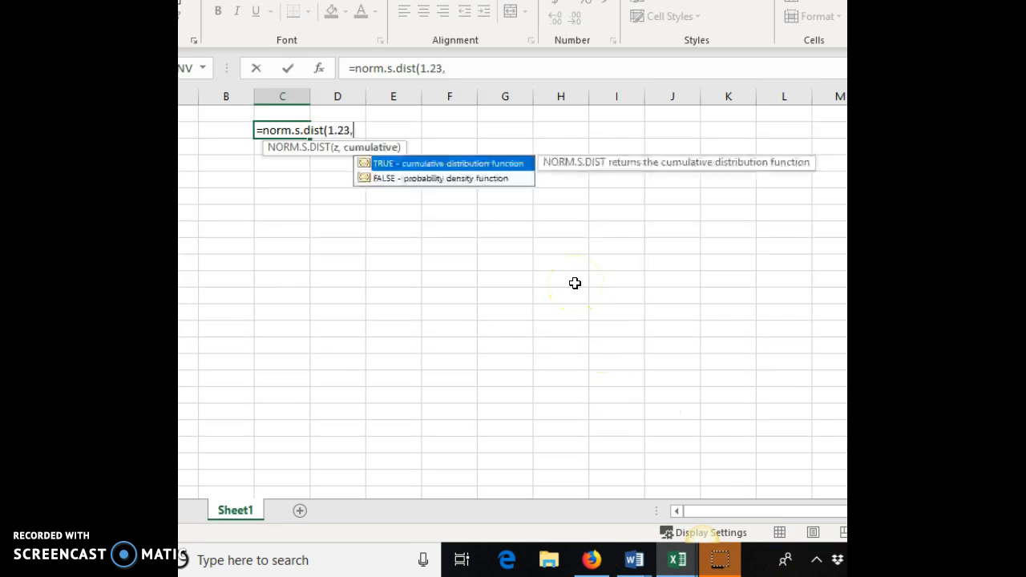
text(true))
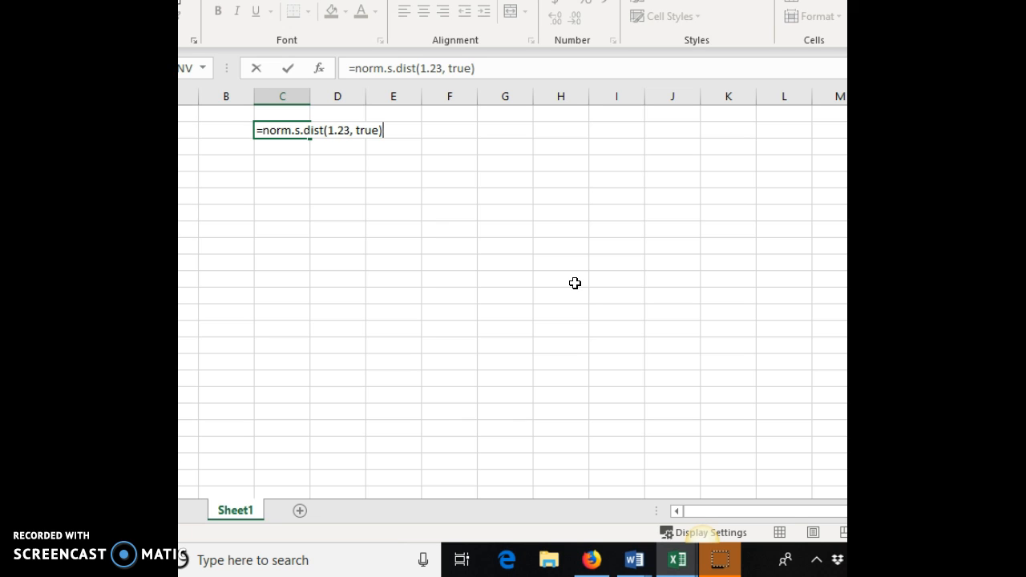
key(Return)
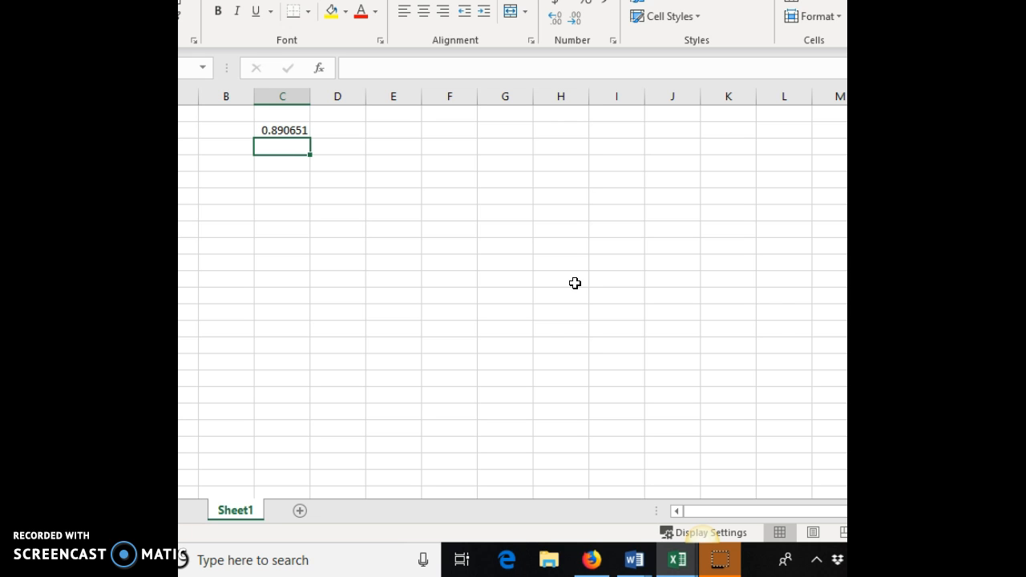
Step: Switch to the Word document and append "= .890651" after P(z < 1.23)
mouse_move(678, 559)
click(839, 456)
mouse_move(636, 558)
click(818, 462)
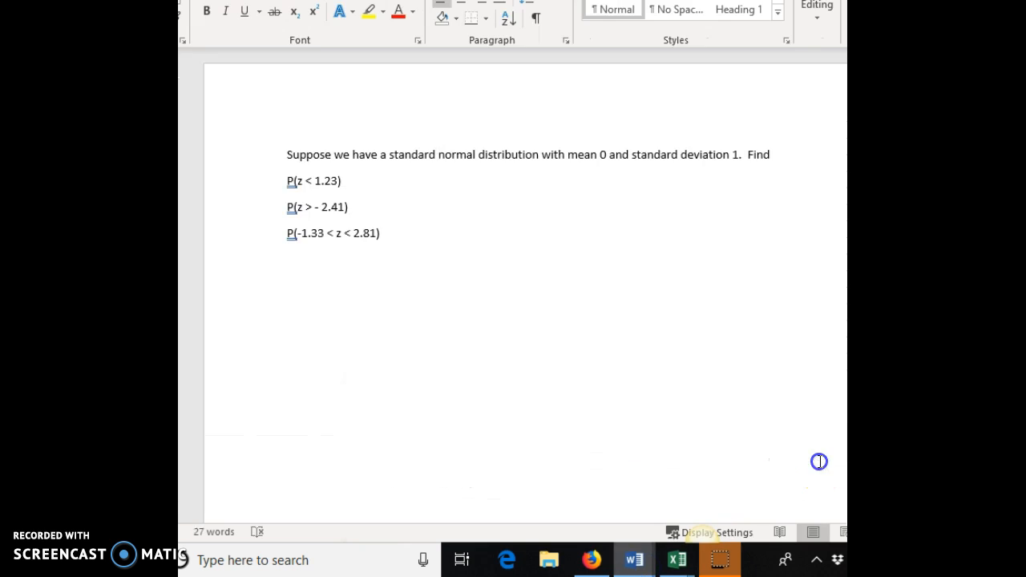
click(347, 174)
click(346, 180)
text(= .890)
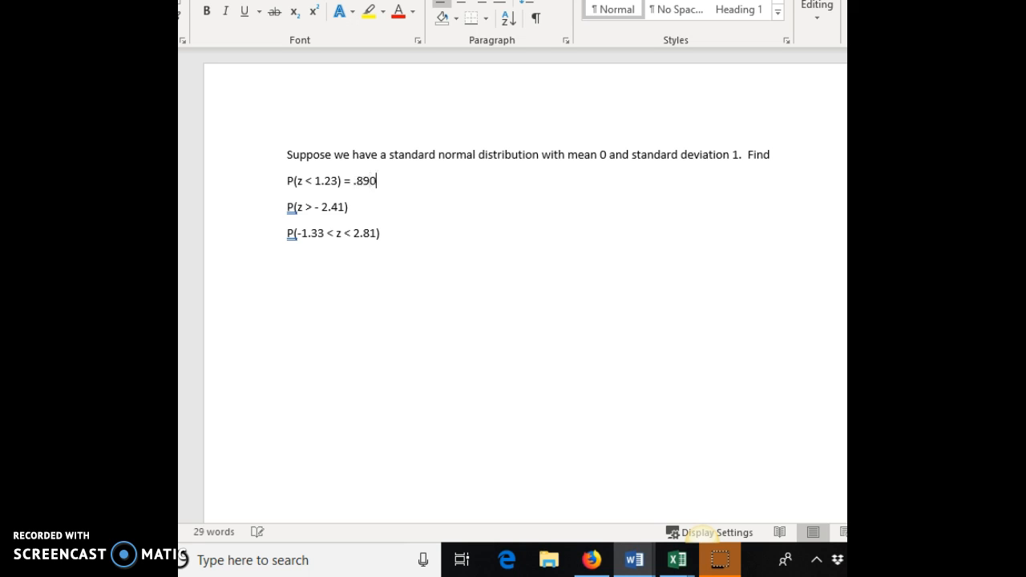
text(5)
key(BackSpace)
text(651)
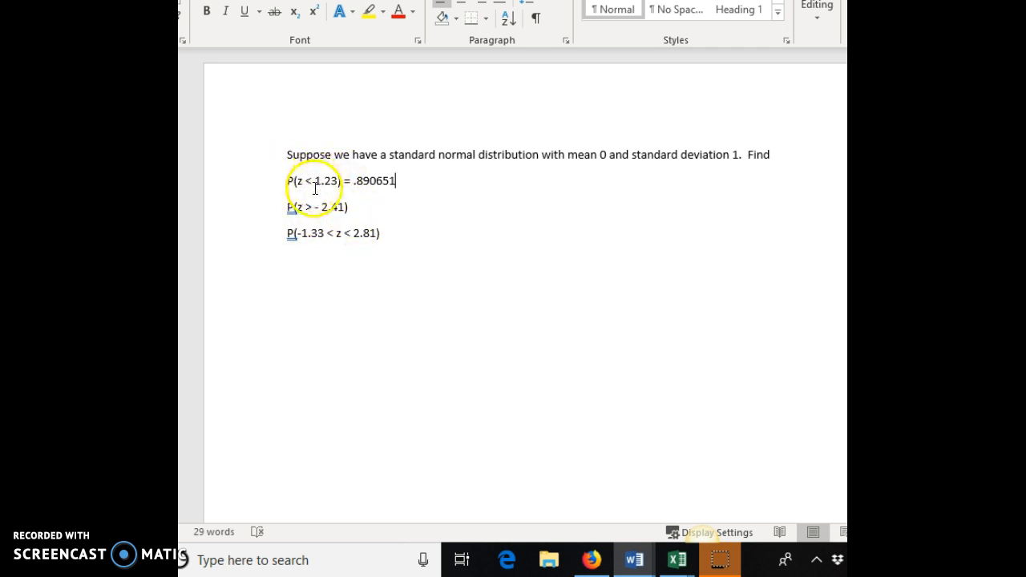
Step: Append "= 1 -" after P(z > - 2.41) in the Word document
click(395, 190)
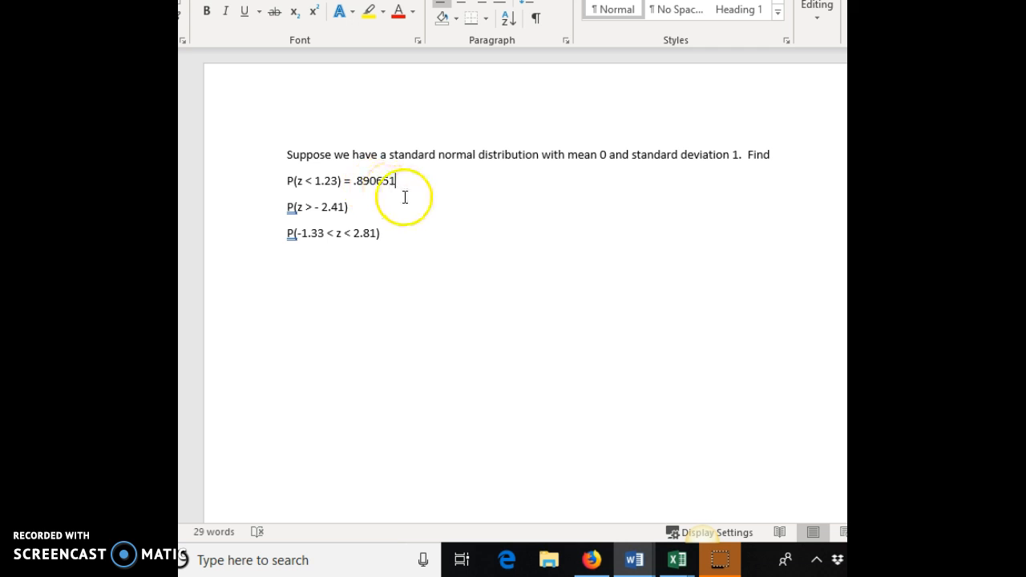
click(351, 208)
text(= 1.)
key(BackSpace)
text(-)
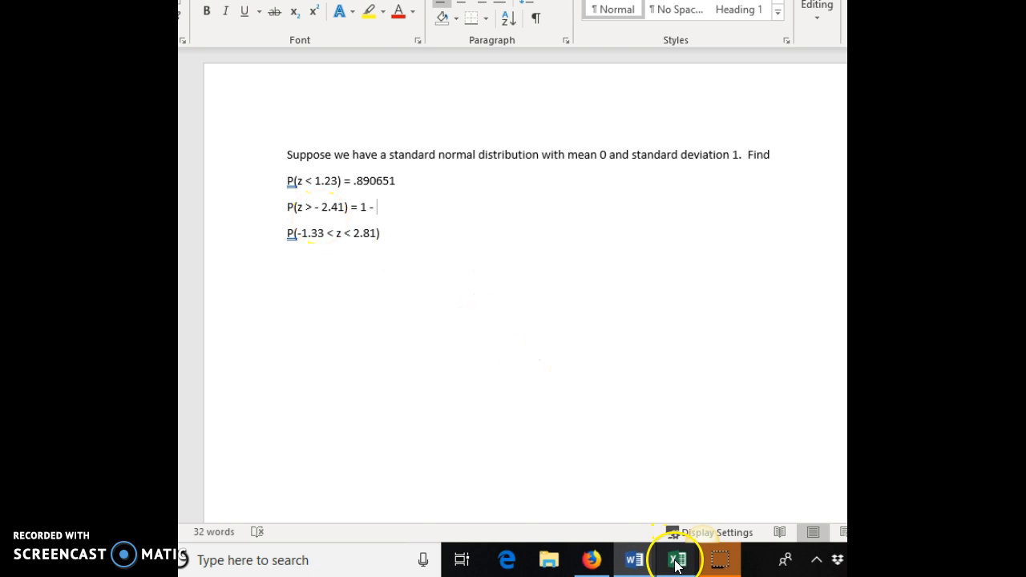
Step: Switch to Excel and enter =norm.s.dist(-2.41, true) in the cell below the first result
mouse_move(676, 558)
click(759, 488)
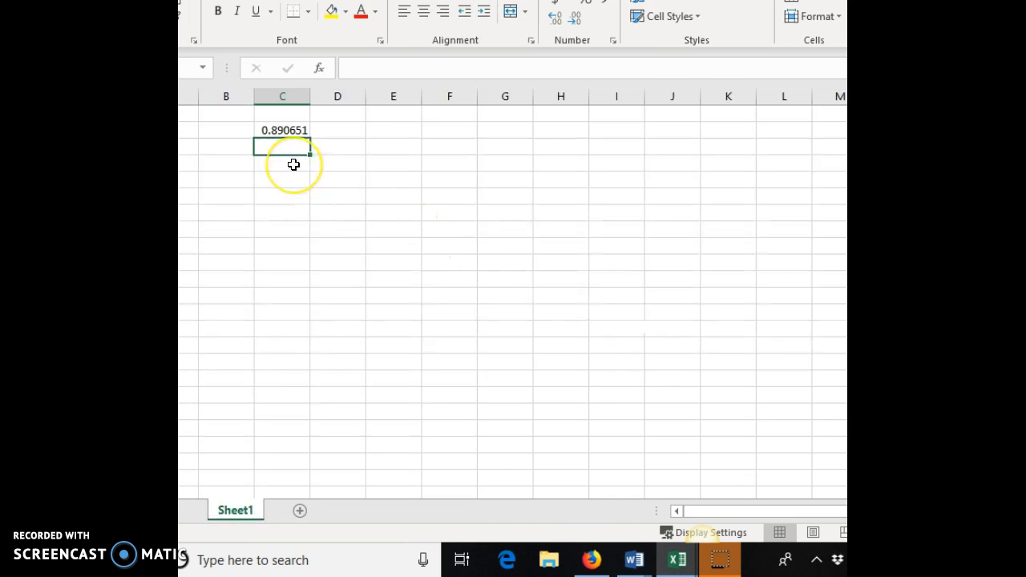
text(=n)
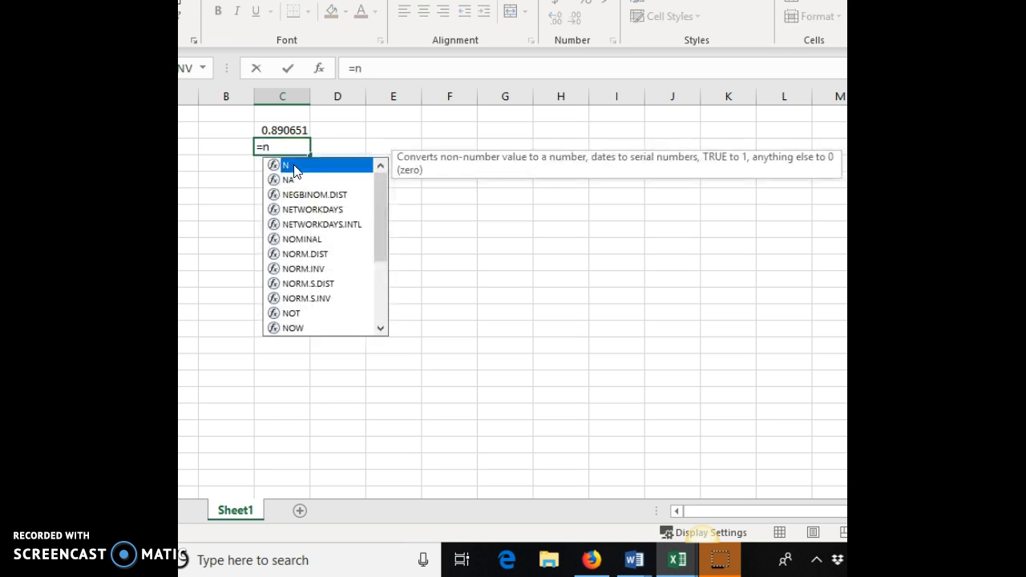
text(orm.s.)
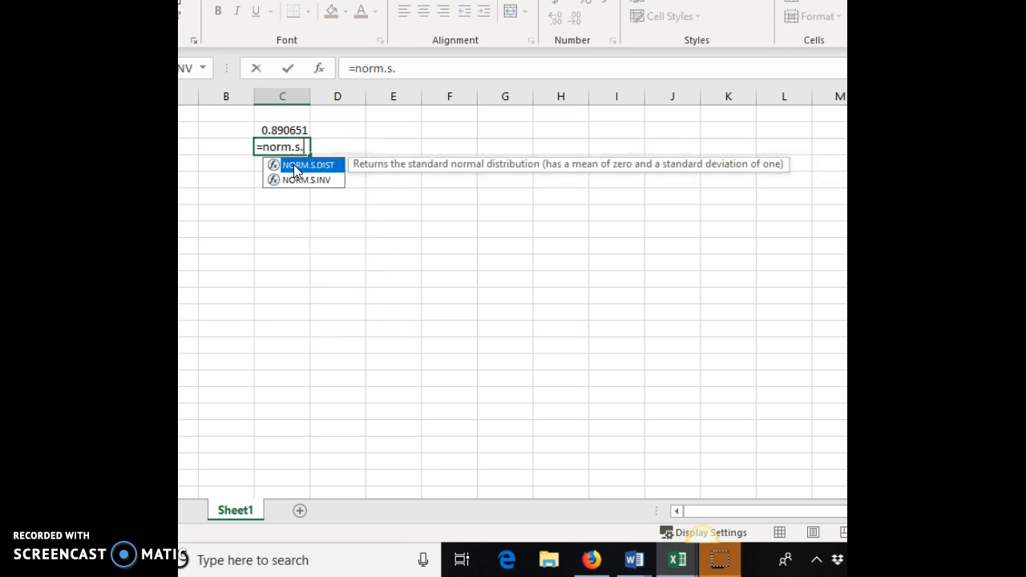
text(dist(-)
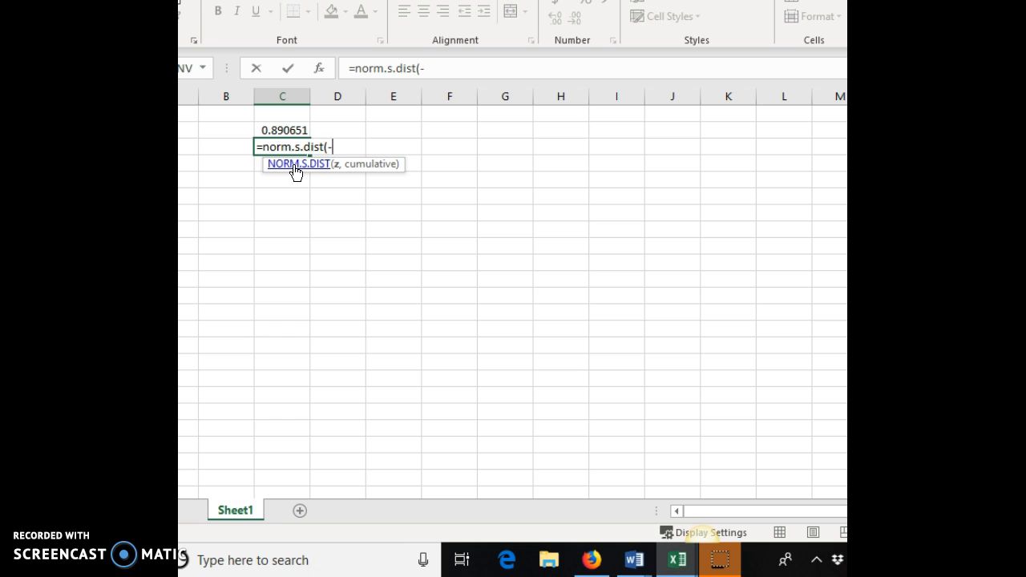
text(2.41, true))
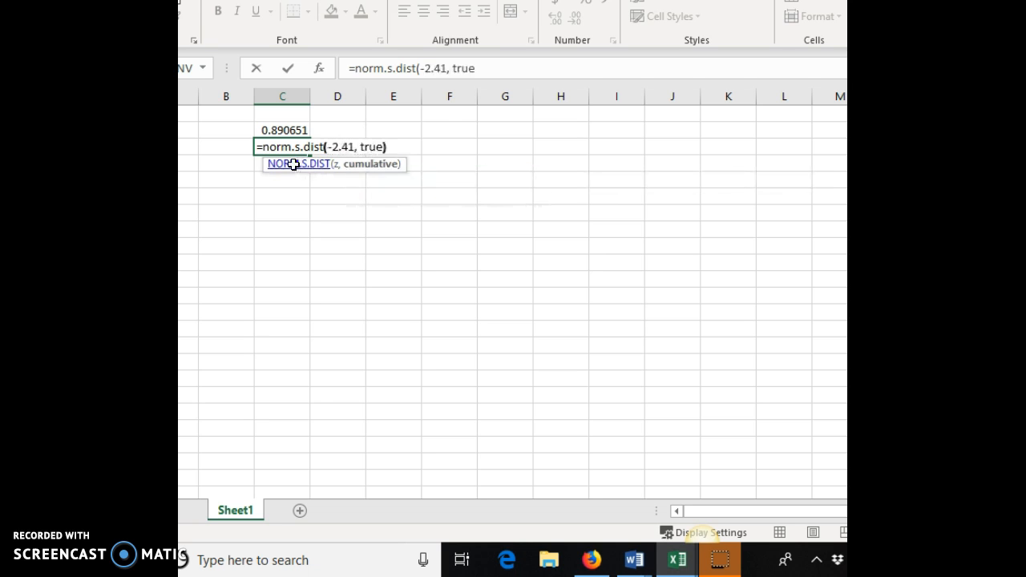
key(Return)
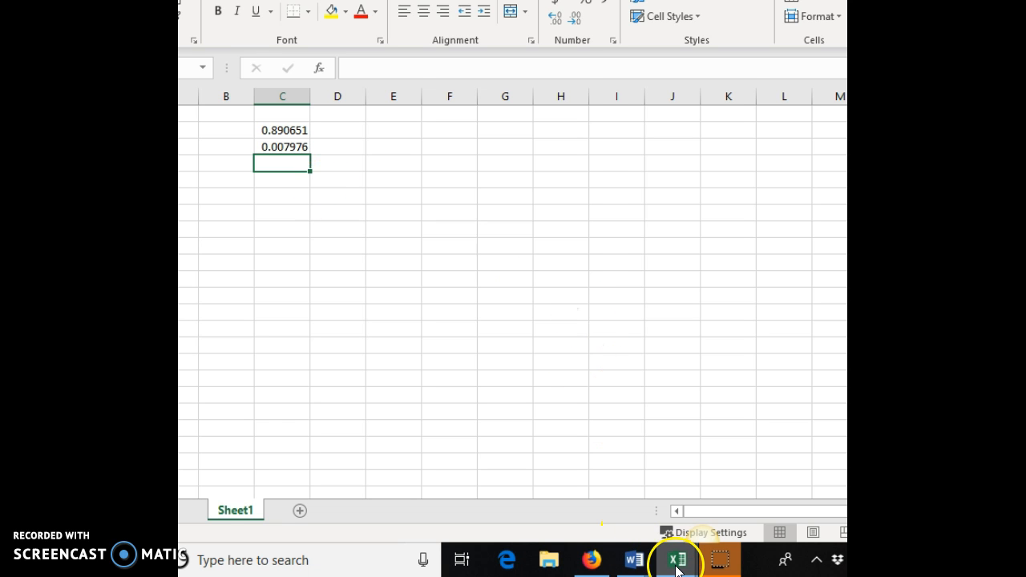
Step: Switch to Word and complete the second line with ".007976 = .992024"
mouse_move(634, 561)
click(780, 469)
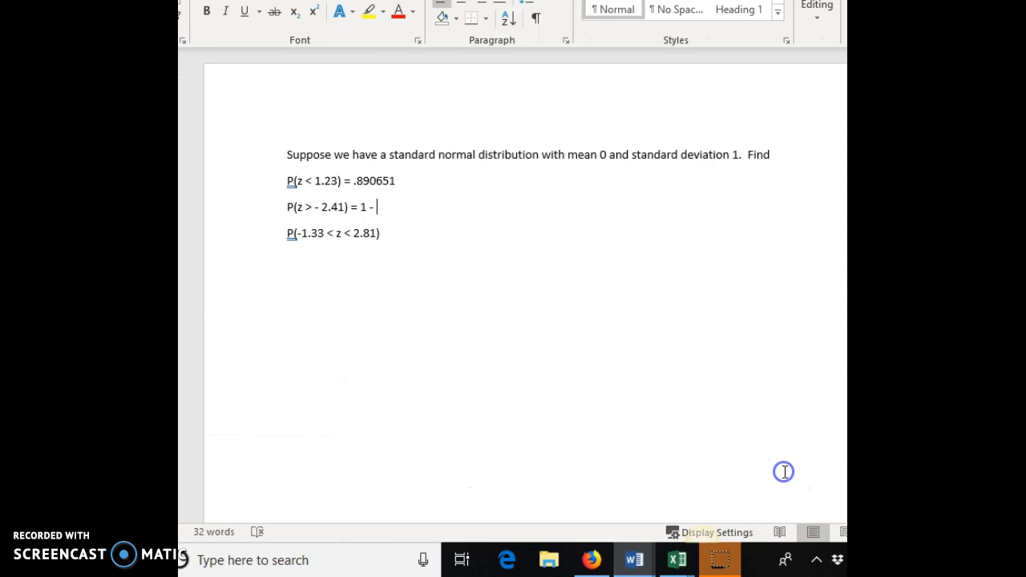
text(.0079)
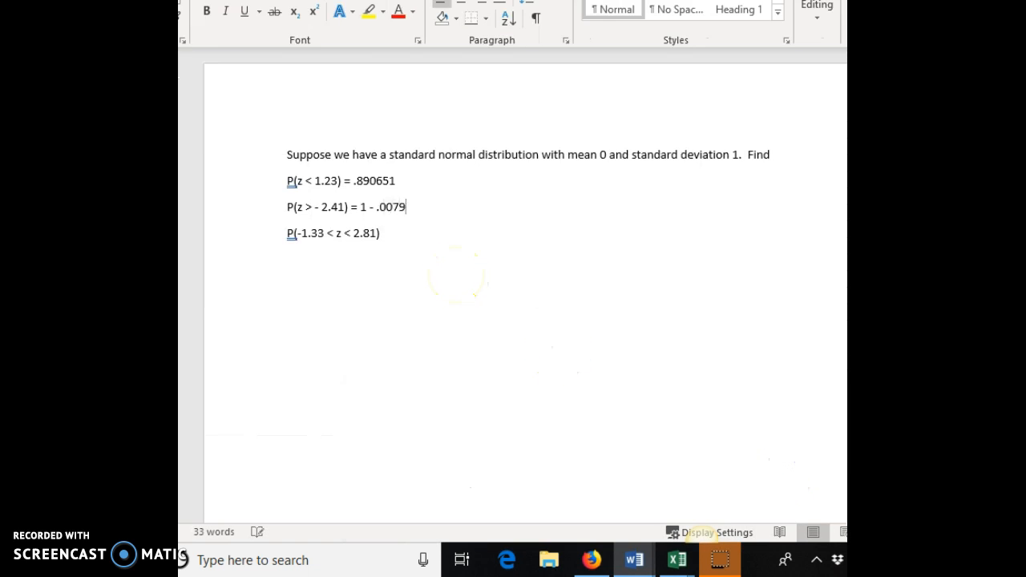
text(76)
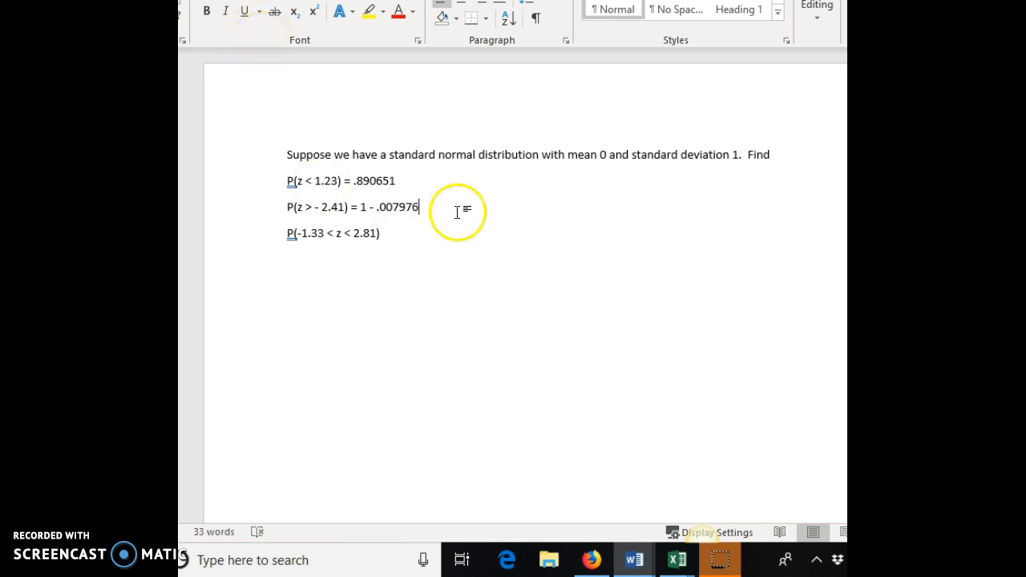
text( = .992024)
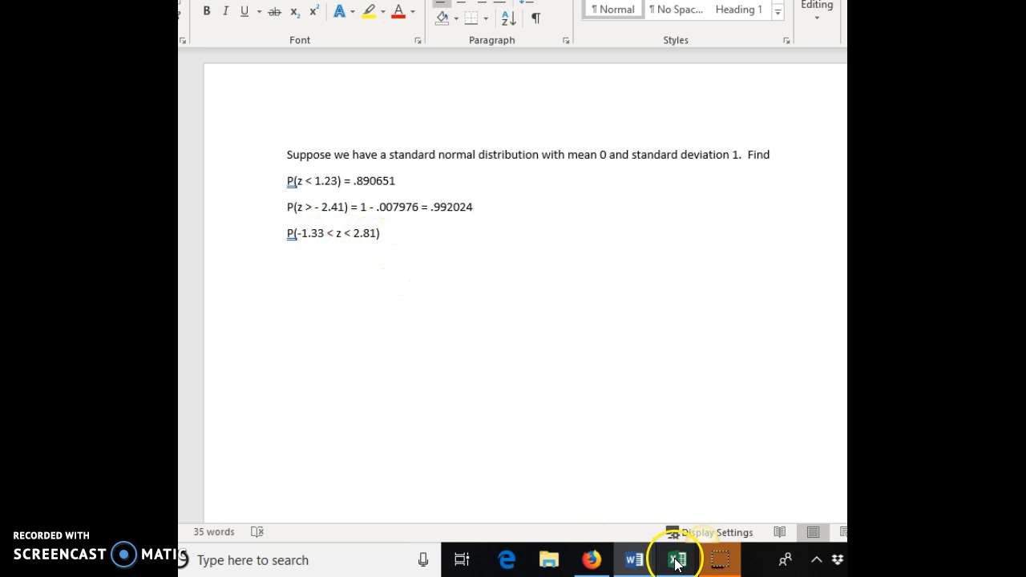
Step: Switch to Excel and enter =norm.s.dist(2.81, true) in the next cell of column C
mouse_move(680, 561)
click(756, 483)
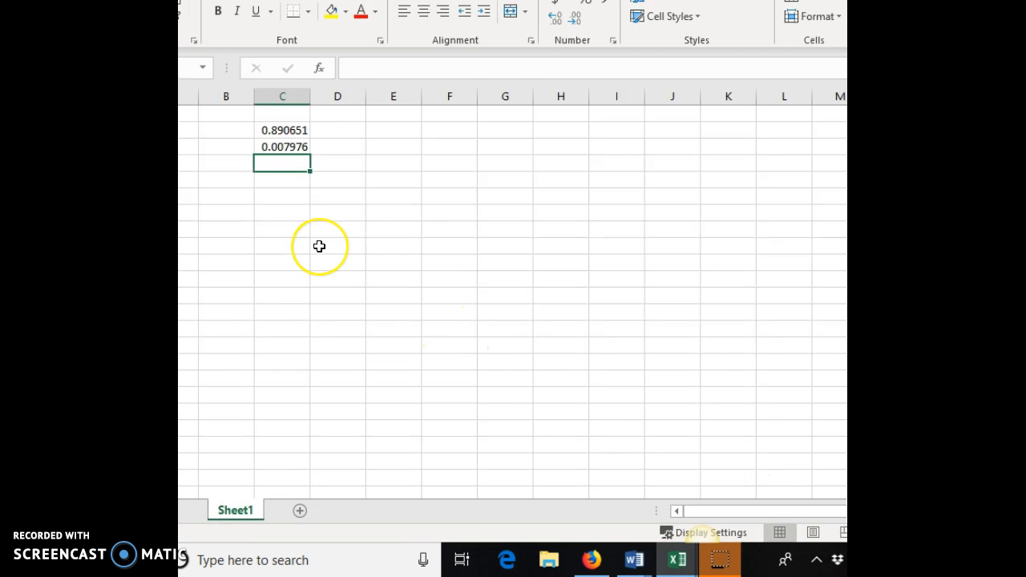
text(=norm)
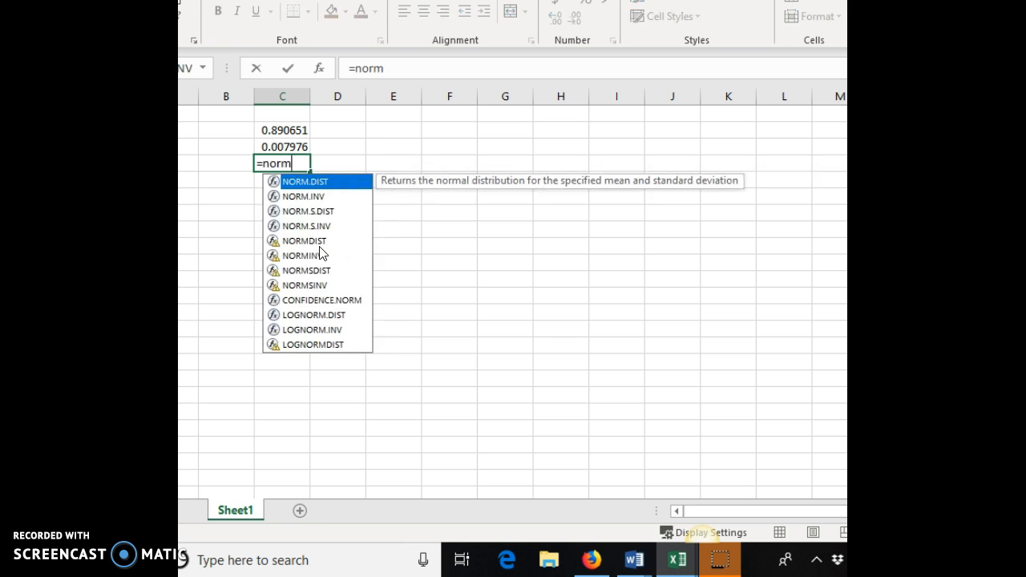
text(.s.dist(2.)
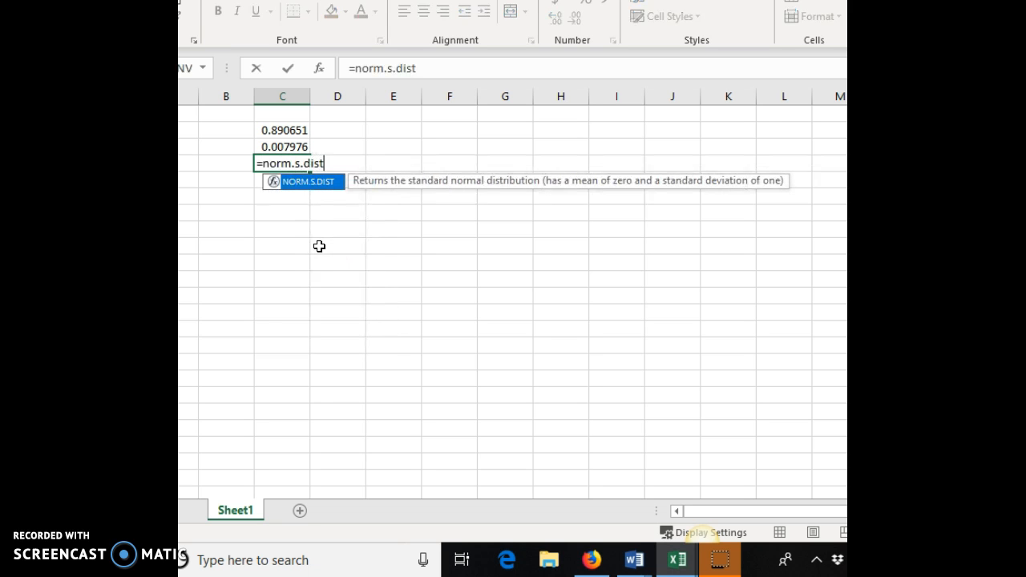
text(, true))
key(Return)
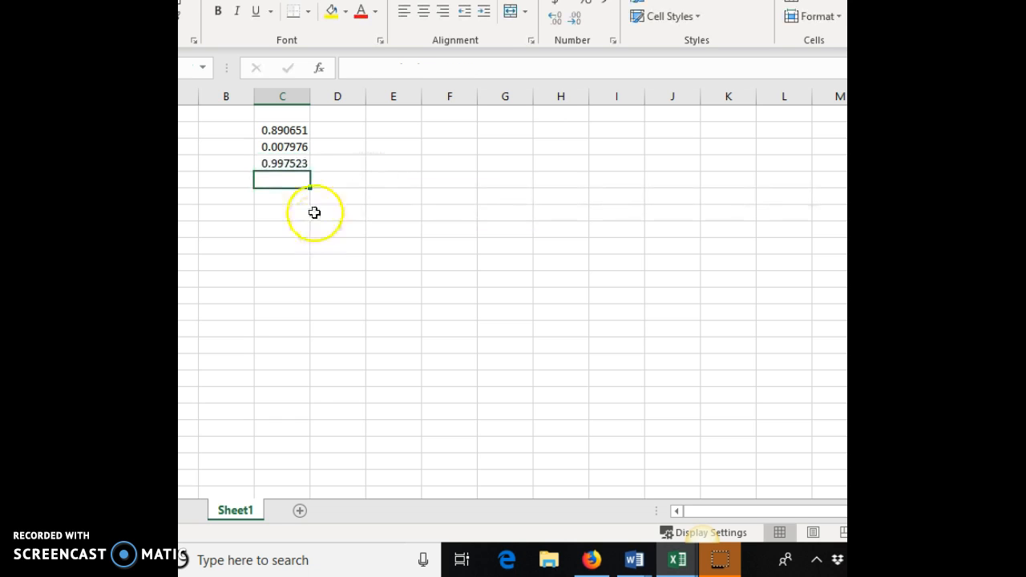
Step: Copy the 0.997523 result cell in Excel
click(290, 164)
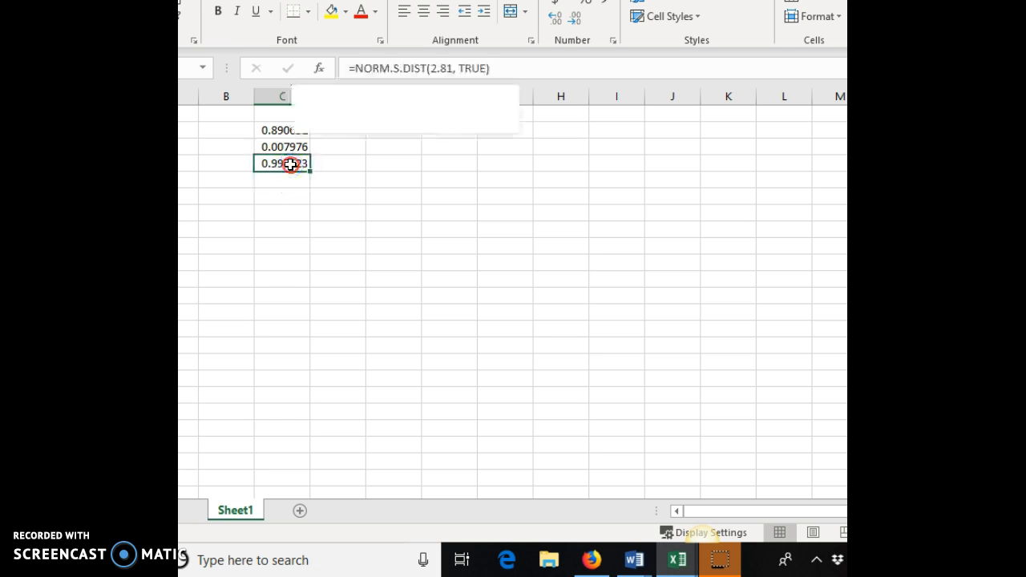
right_click(290, 163)
click(329, 177)
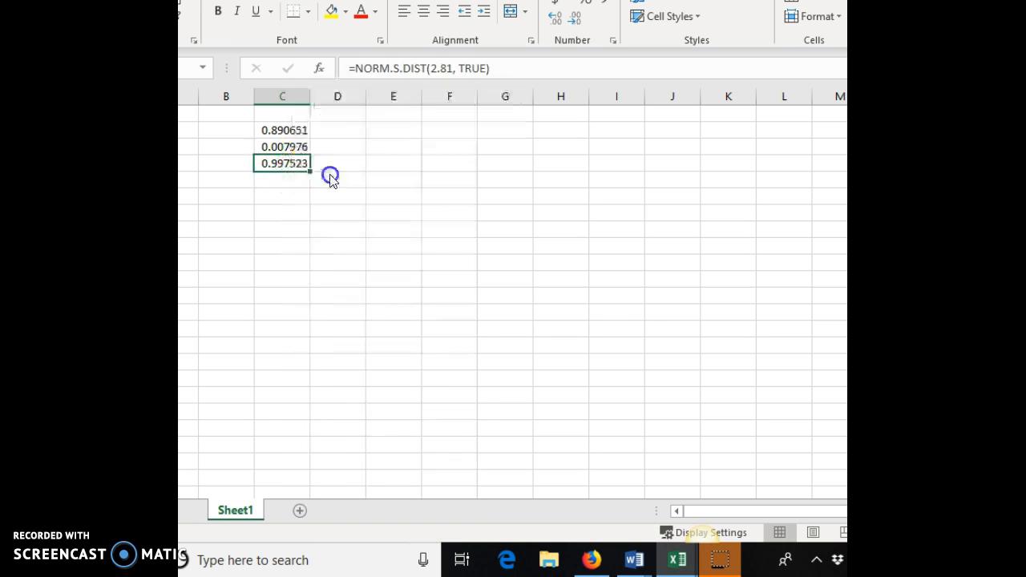
Step: Switch to Word, add "=" after P(-1.33 < z < 2.81), paste the copied value and trim it to "0.997523 -"
mouse_move(636, 565)
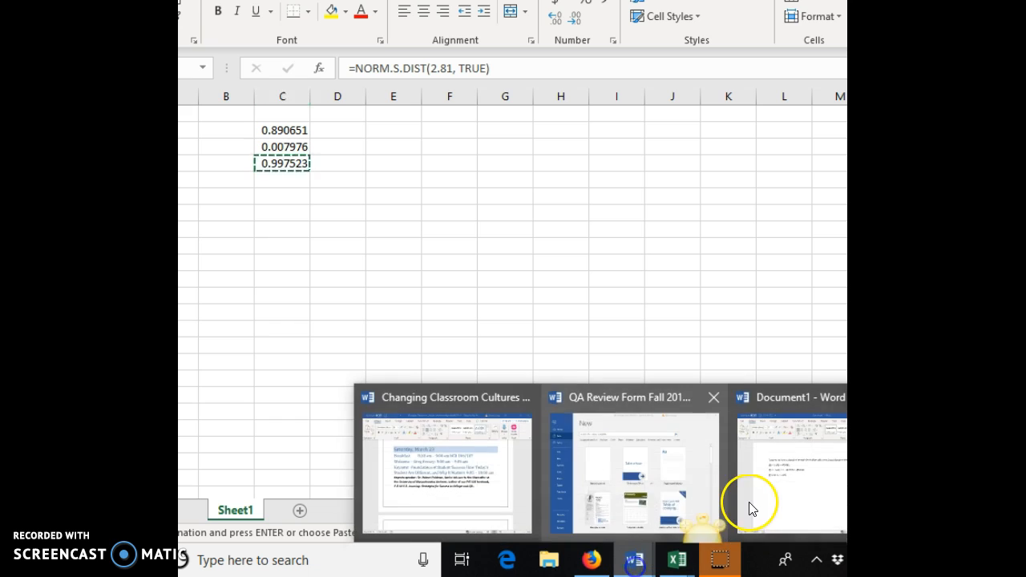
click(778, 516)
click(391, 242)
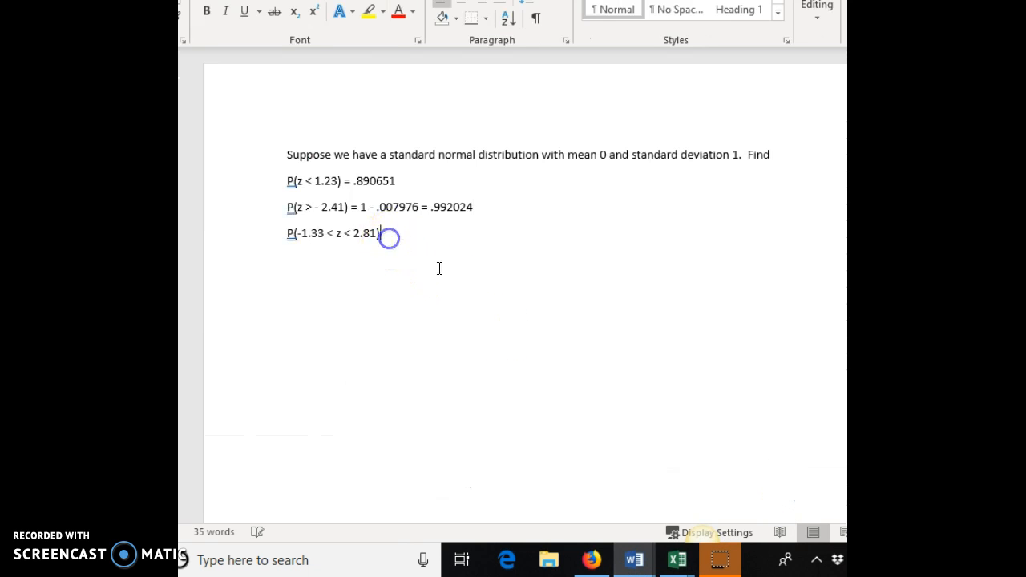
text(=)
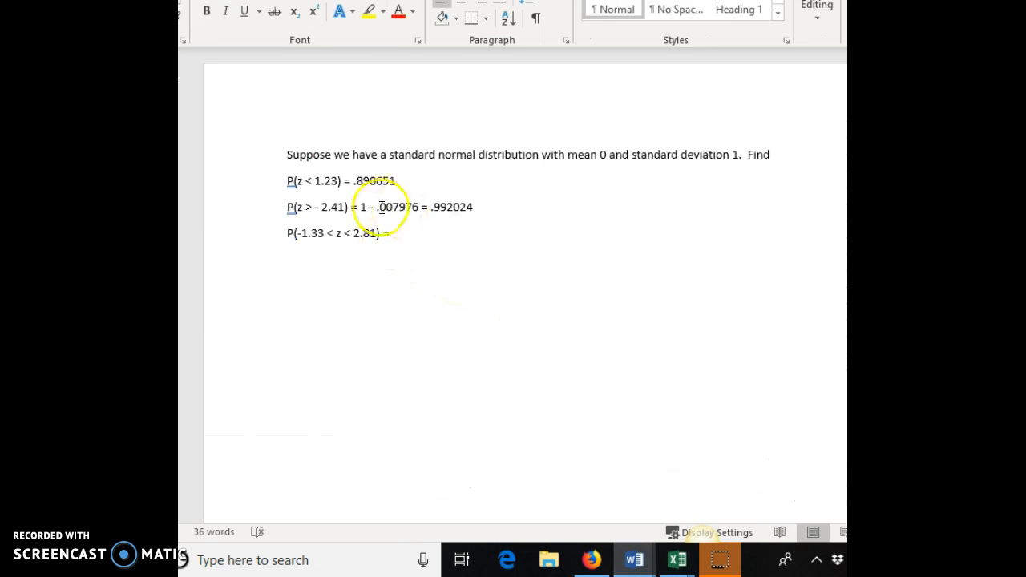
click(400, 230)
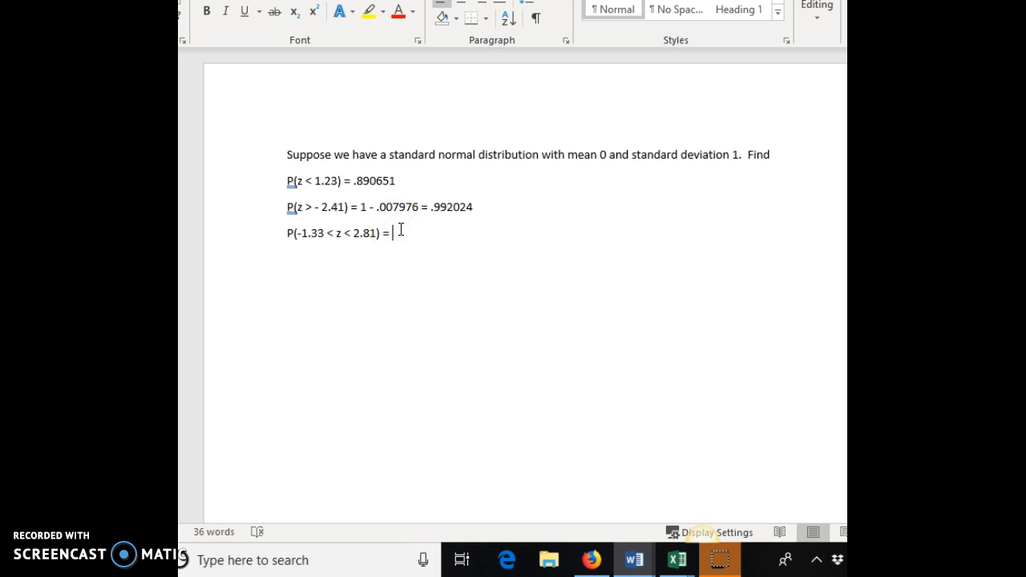
right_click(402, 236)
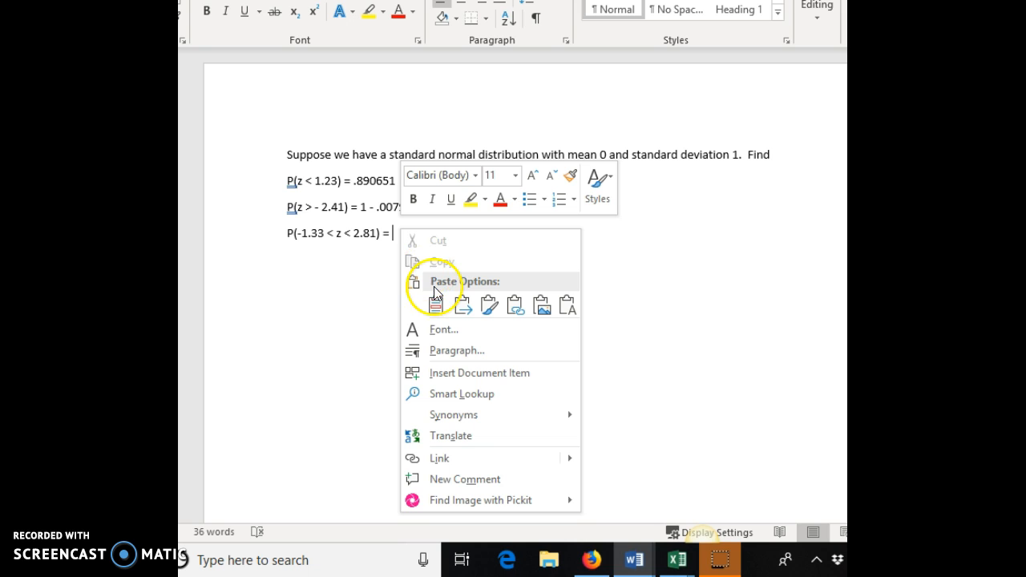
click(434, 306)
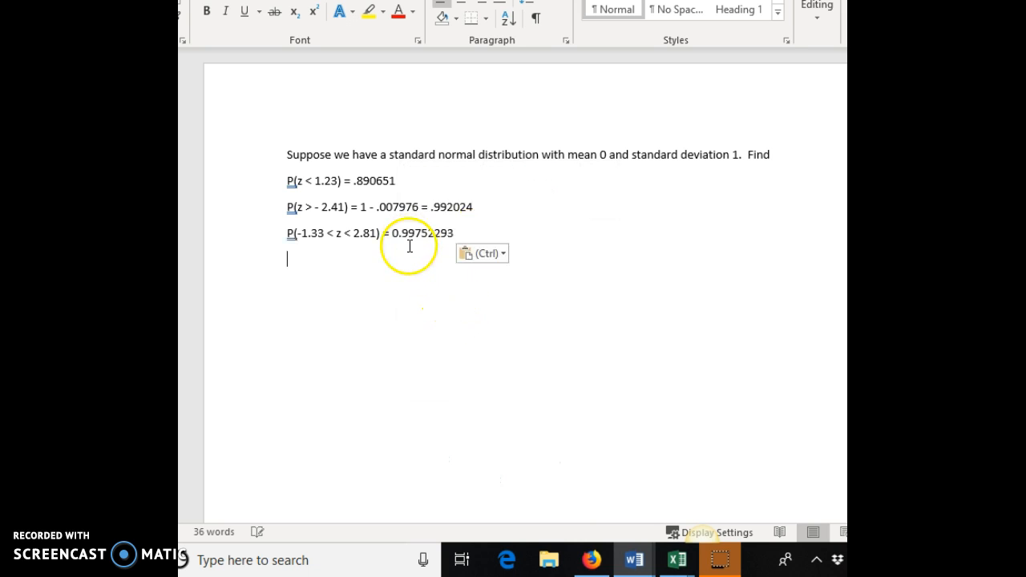
click(626, 238)
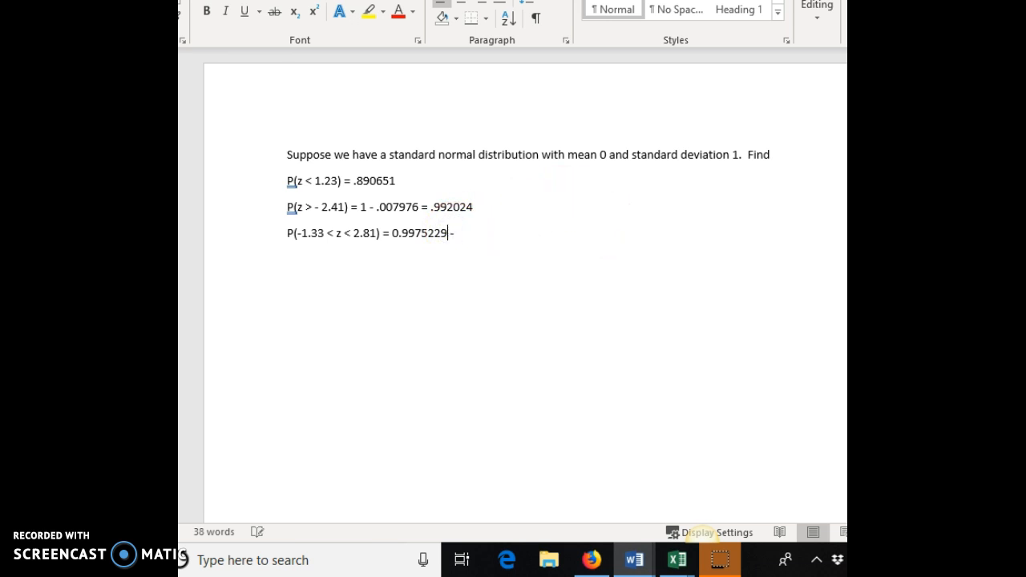
click(465, 231)
Step: Switch to Excel and enter =norm.s.dist(-1.33, true) in the next cell of column C
click(677, 559)
click(782, 492)
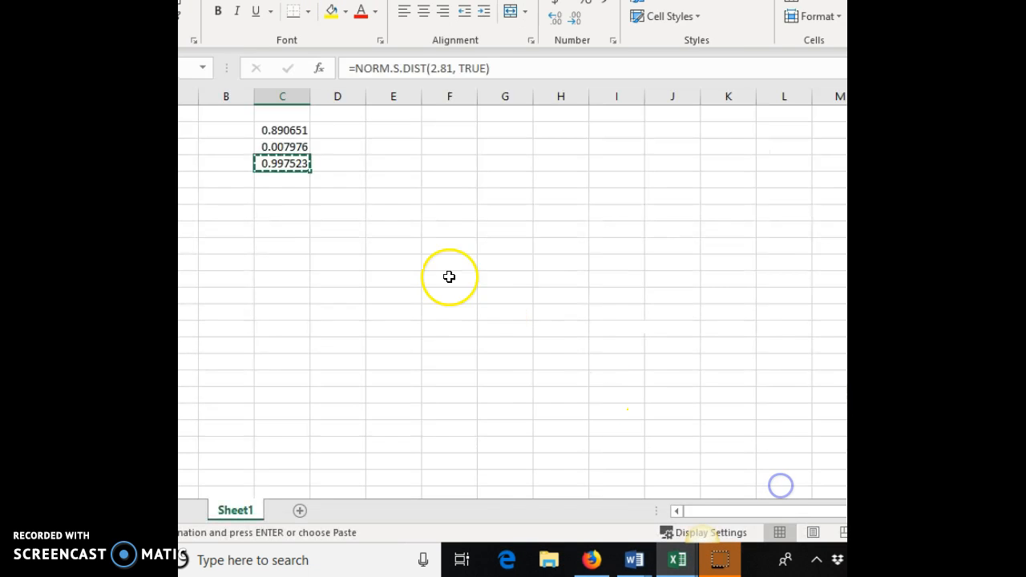
click(282, 181)
text(=b)
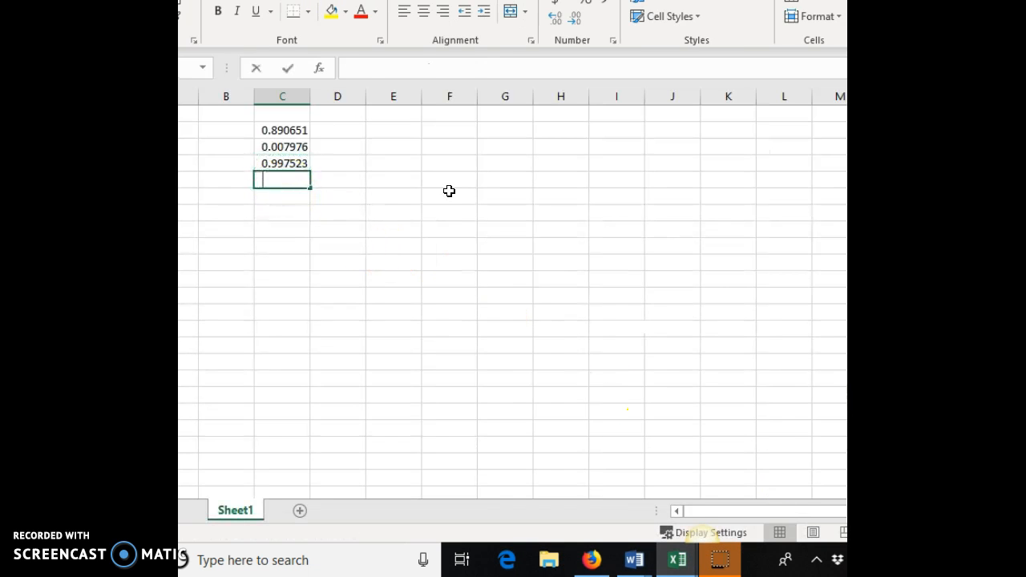
key(BackSpace)
text(nor)
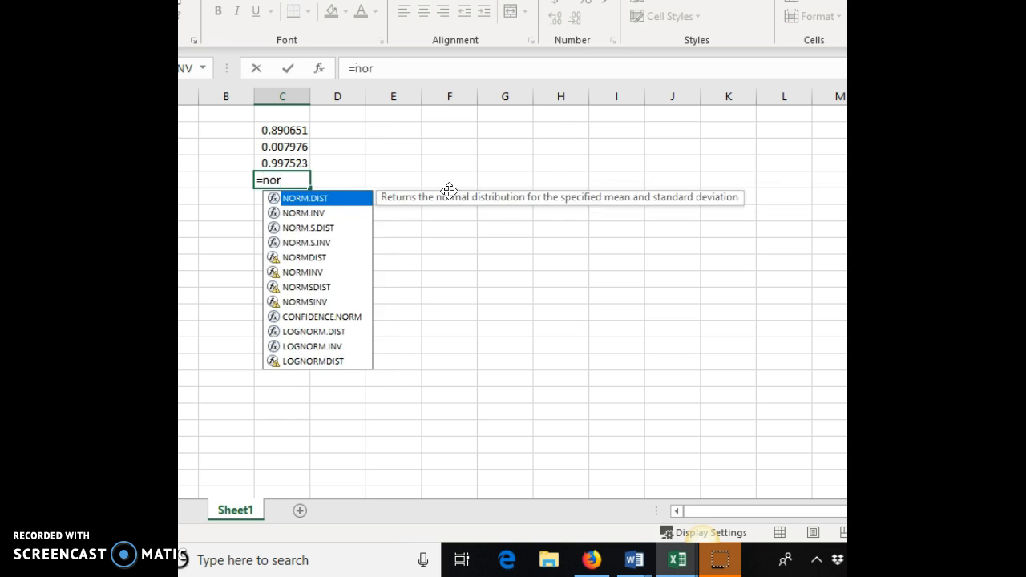
text(m.s.dist()
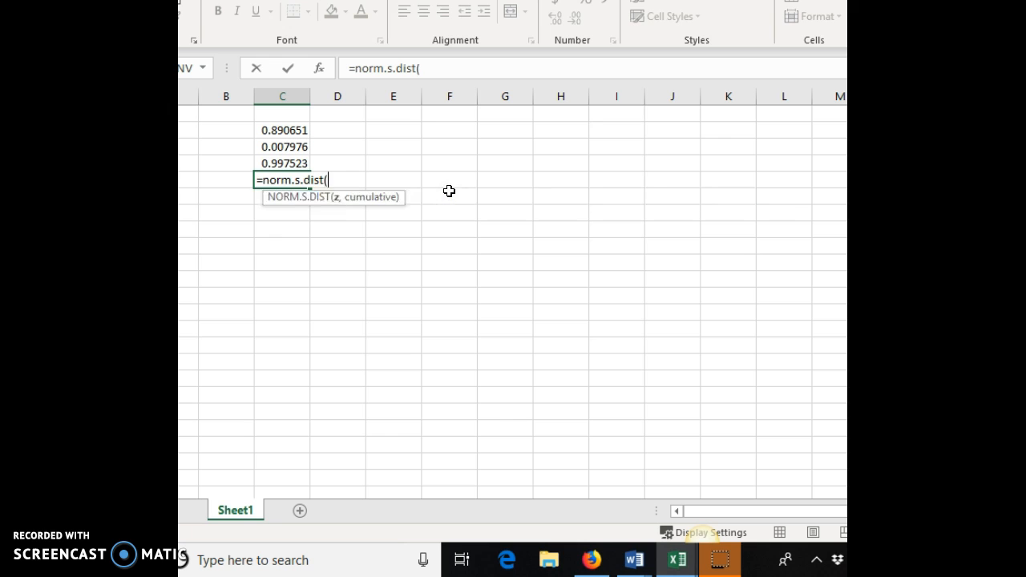
text(-1.33, tur)
key(BackSpace)
key(BackSpace)
text(re)
text(e)
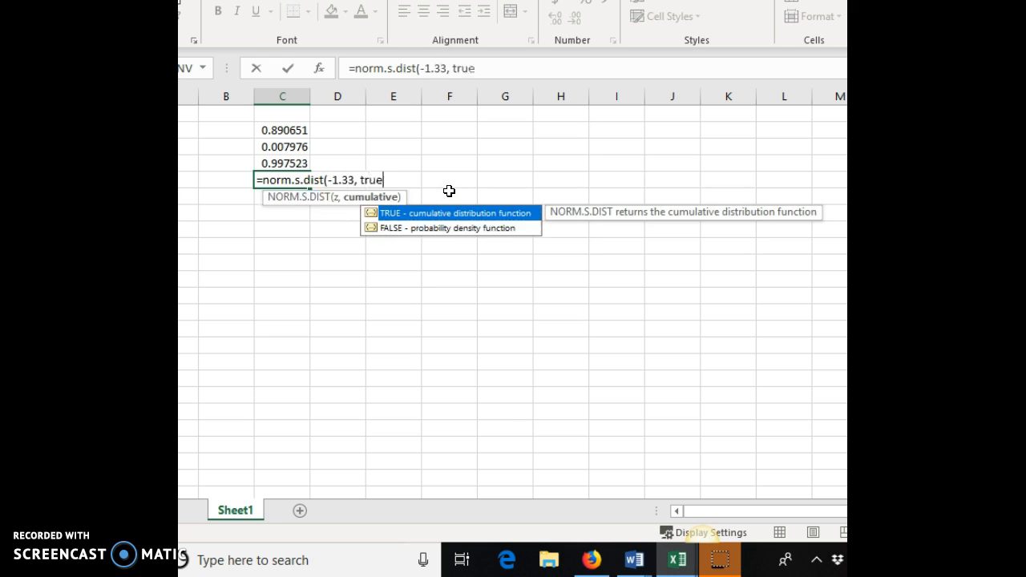
text())
key(Return)
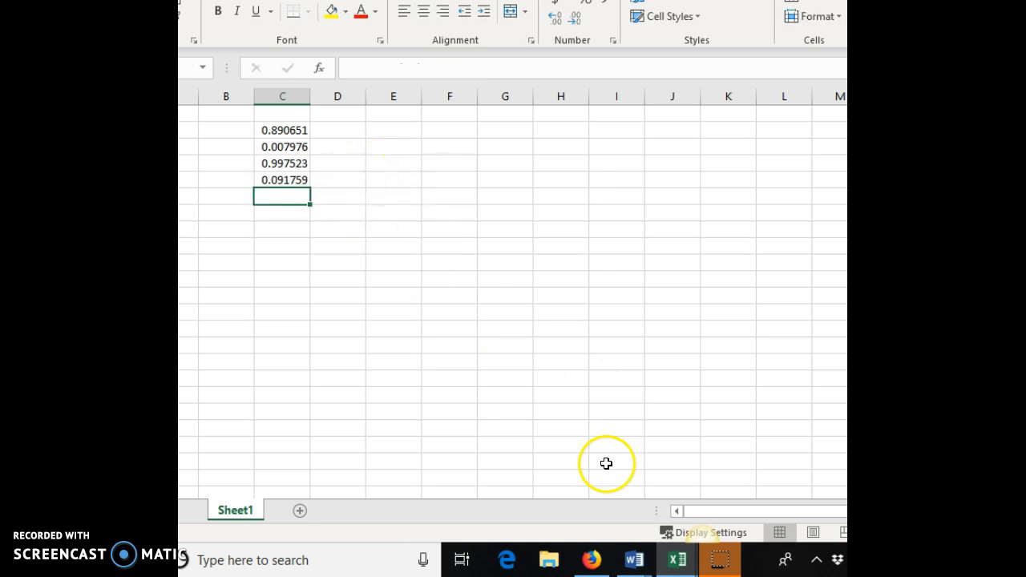
Step: Switch back to the Word document
mouse_move(634, 559)
click(789, 473)
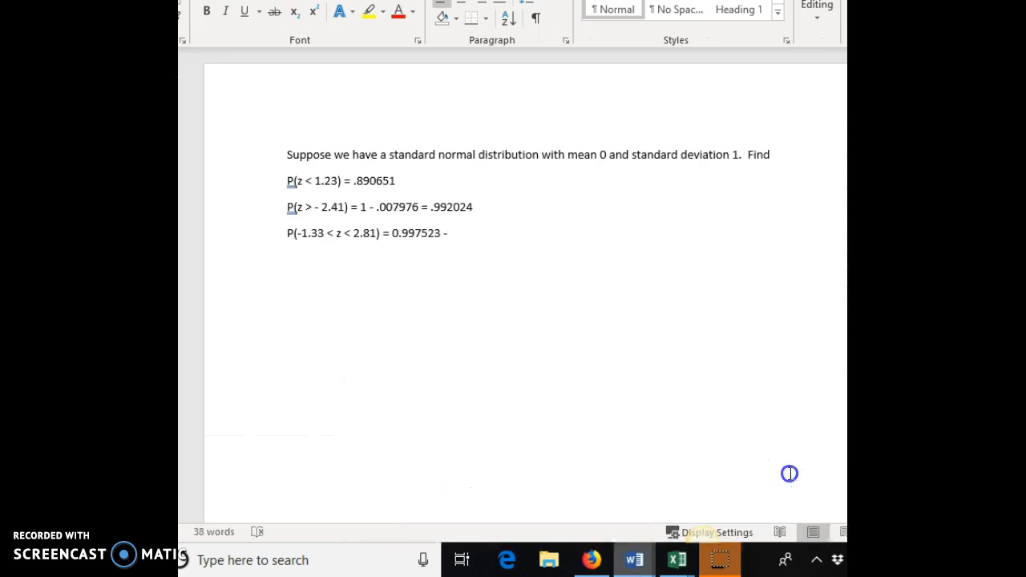